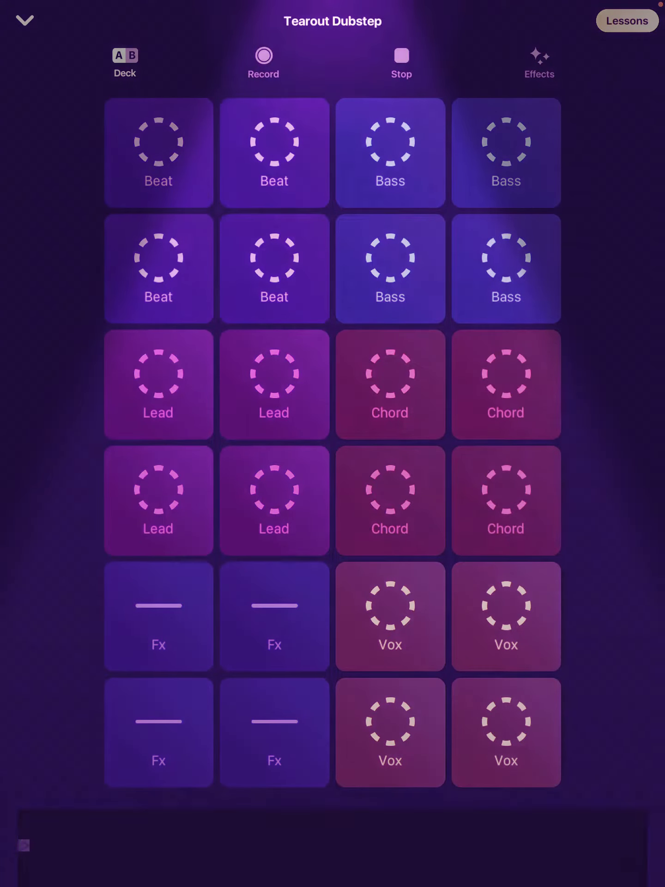
Step: Start the Beat loop in the top row, second column of the Tearout Dubstep kit
left_click(274, 153)
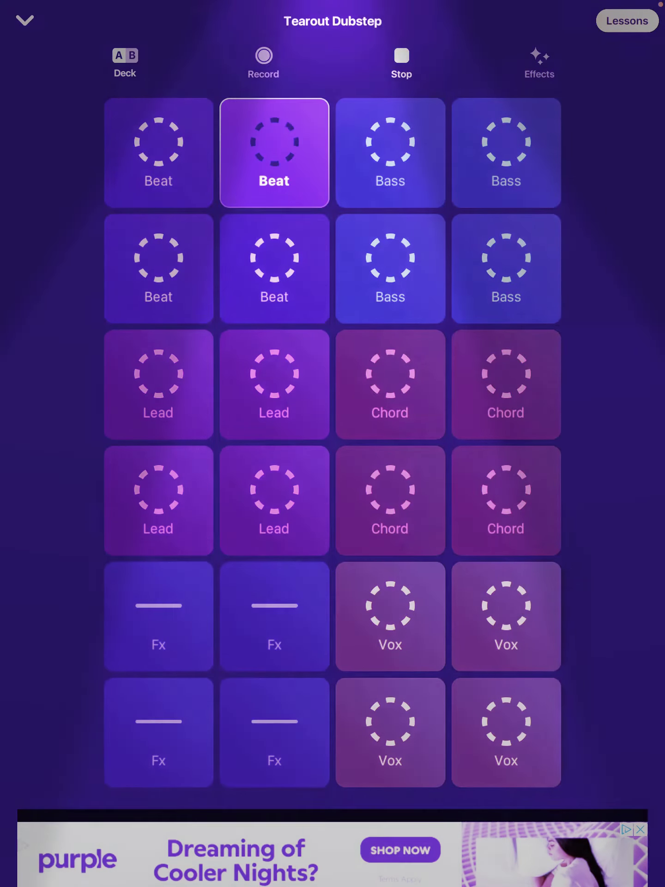
Step: Layer the row-2, column-4 Bass loop, toggle a Vox loop briefly, and show Effects
left_click(275, 153)
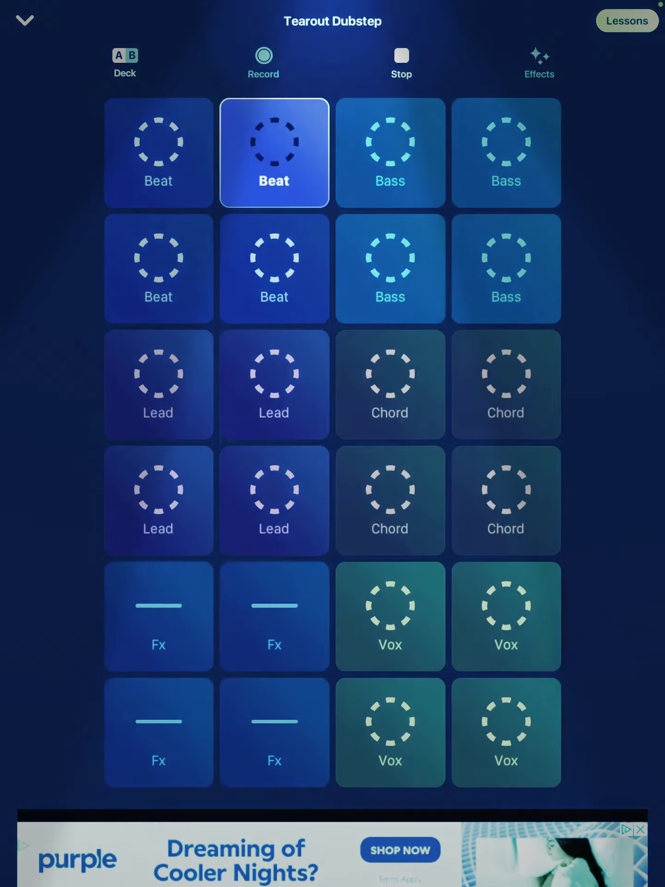
left_click(507, 269)
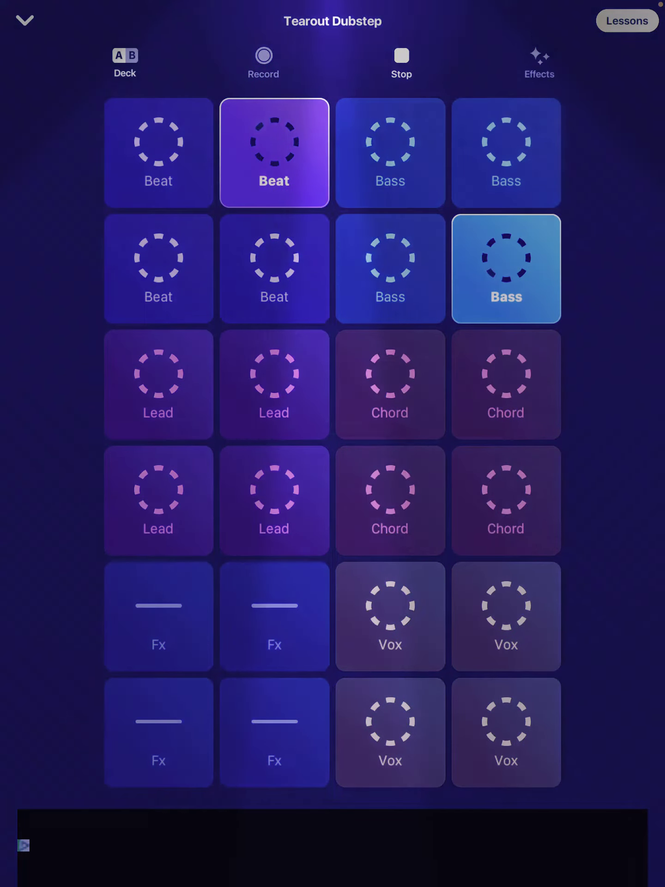
left_click(507, 616)
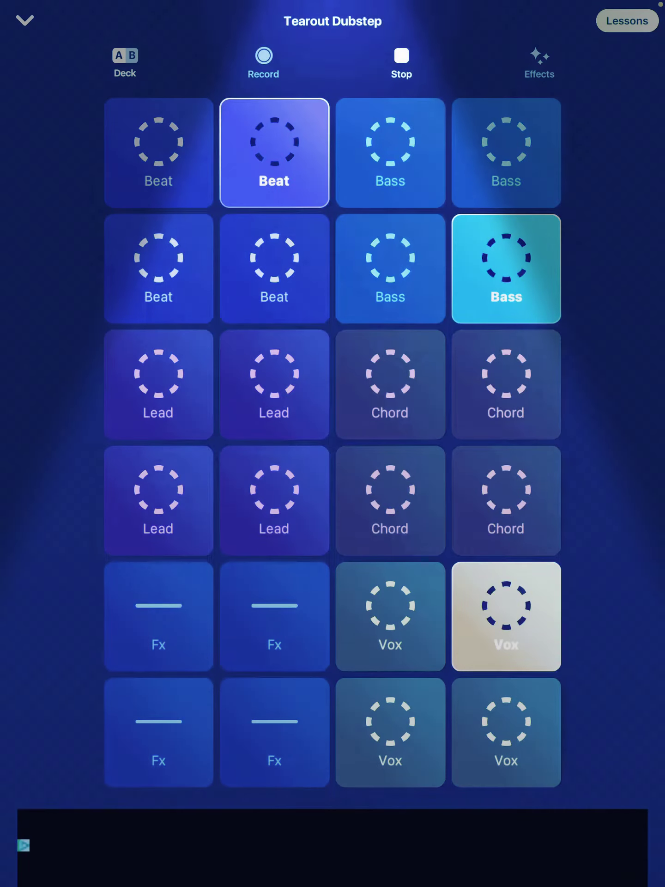
left_click(507, 616)
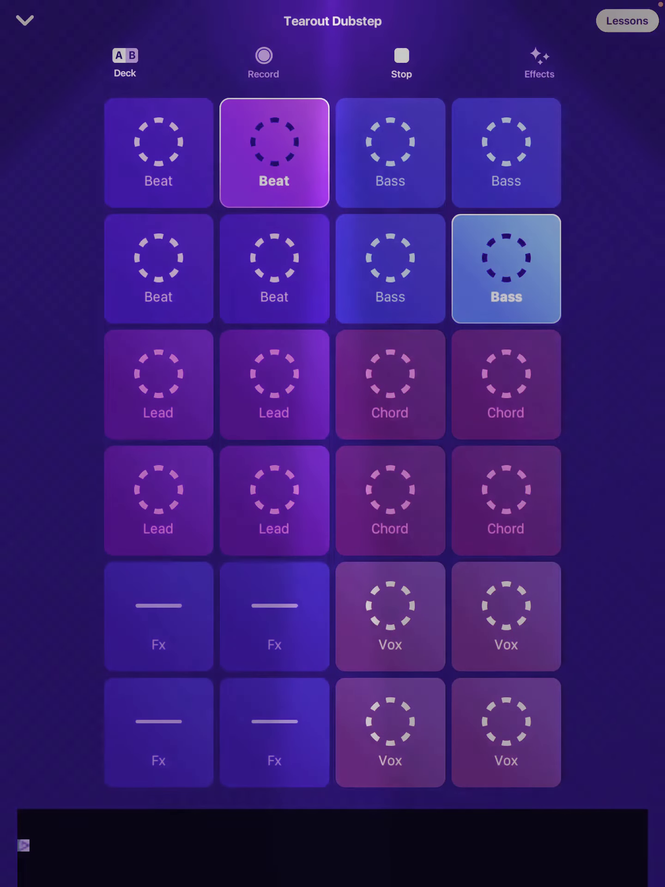
left_click(539, 61)
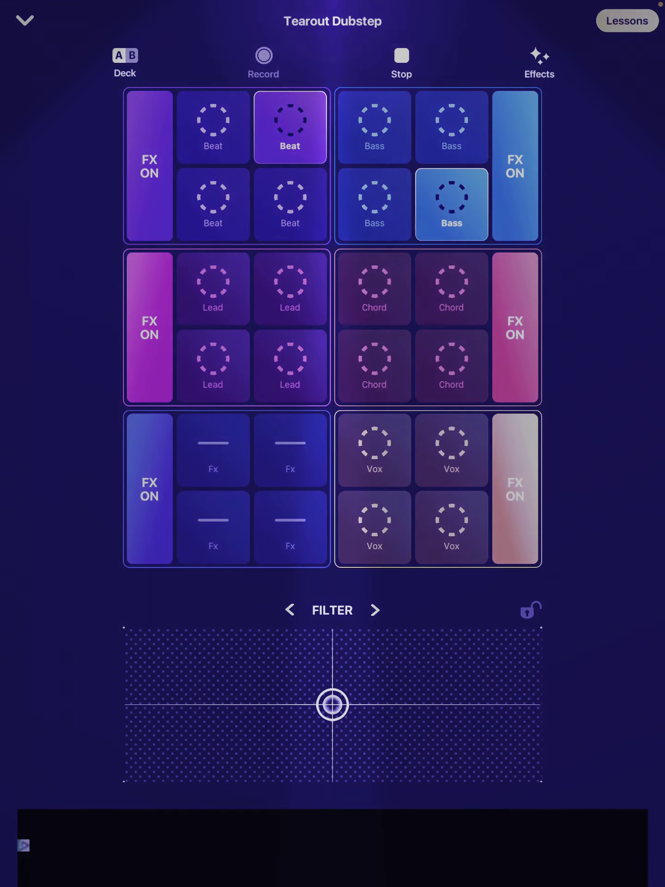
Step: Add the top-right Chord loop, start recording, and close the Effects layout
left_click(452, 288)
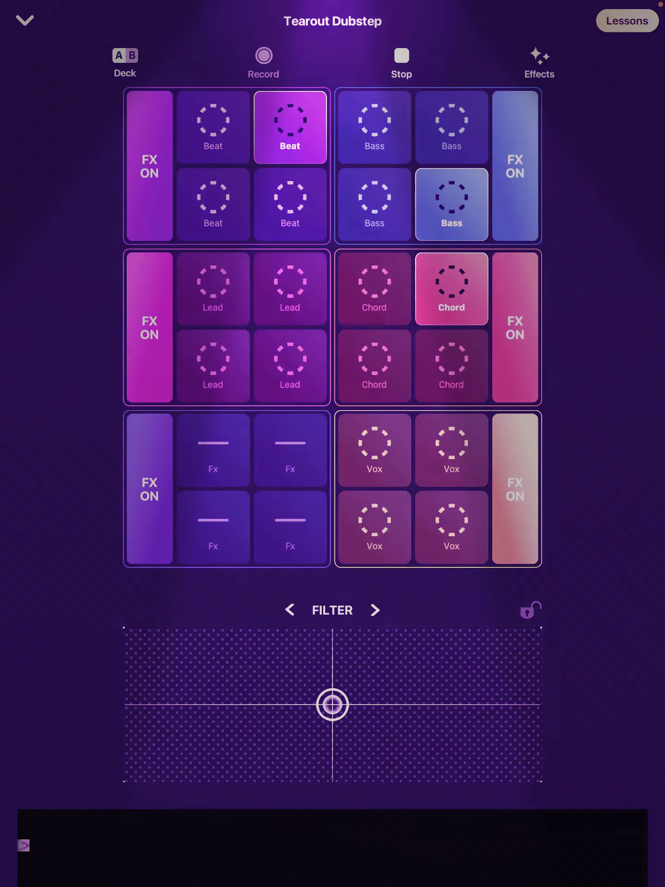
left_click(264, 56)
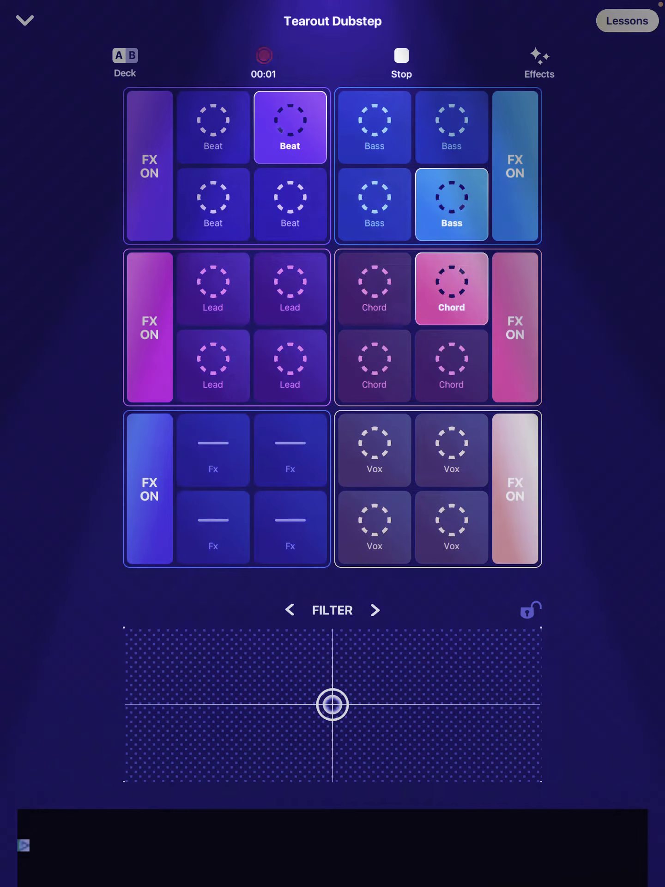
left_click(627, 21)
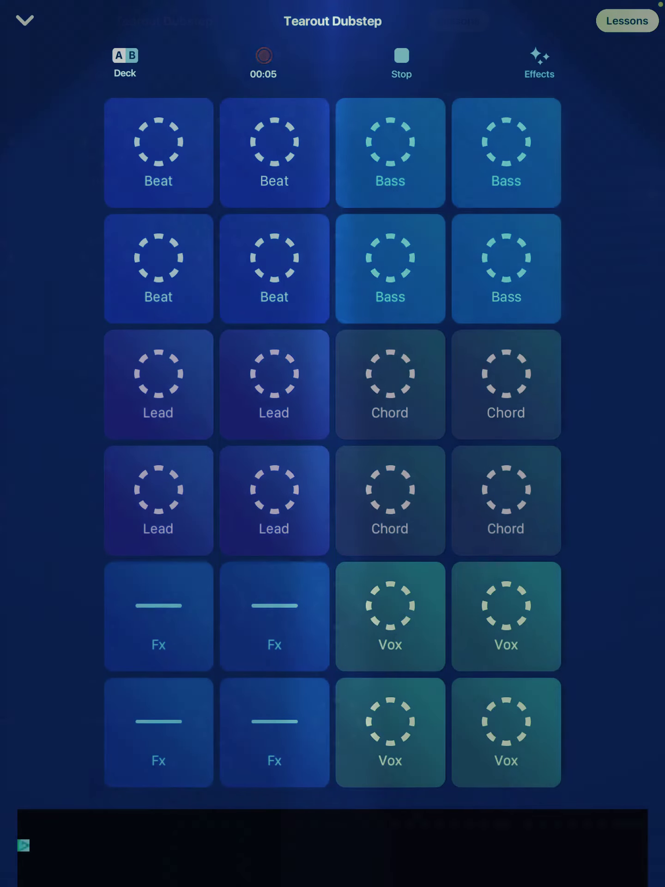
Step: Switch to a different Beat loop while recording, then add the row-3, column-2 Lead loop
left_click(274, 153)
left_click(506, 384)
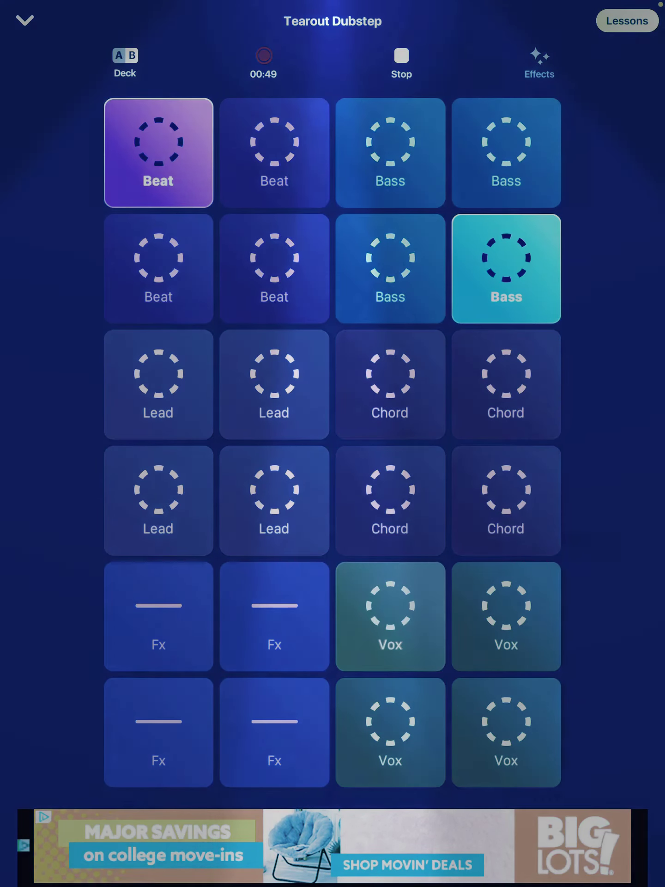
left_click(274, 384)
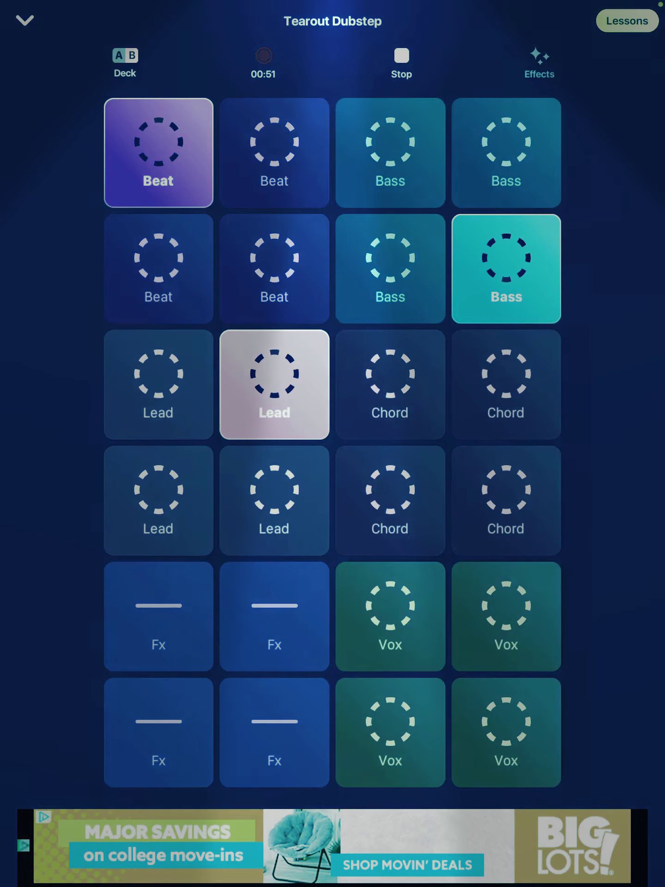
Step: Fire three successive Fx sweeps from the row-5 and row-6 pads
left_click(159, 616)
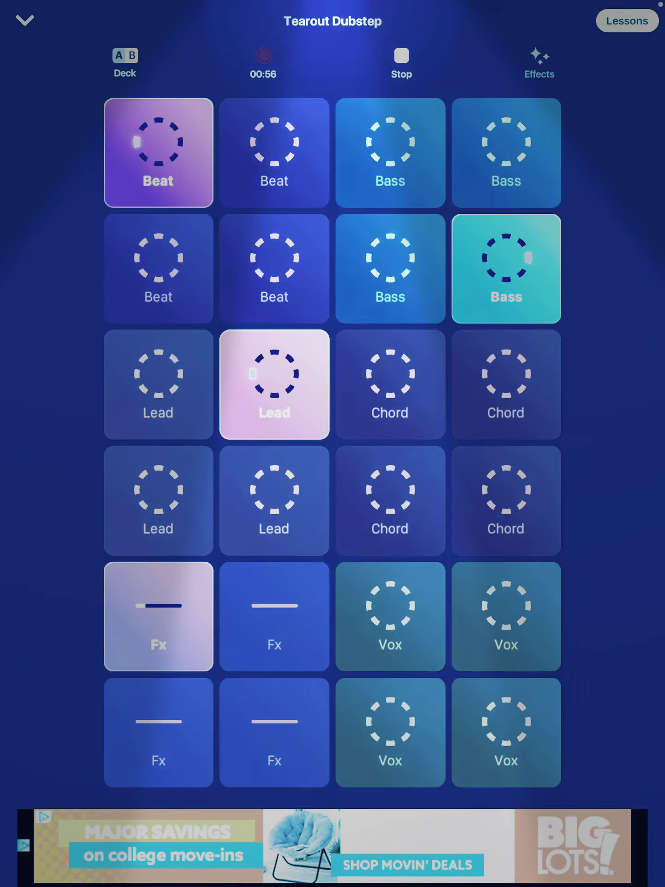
left_click(274, 615)
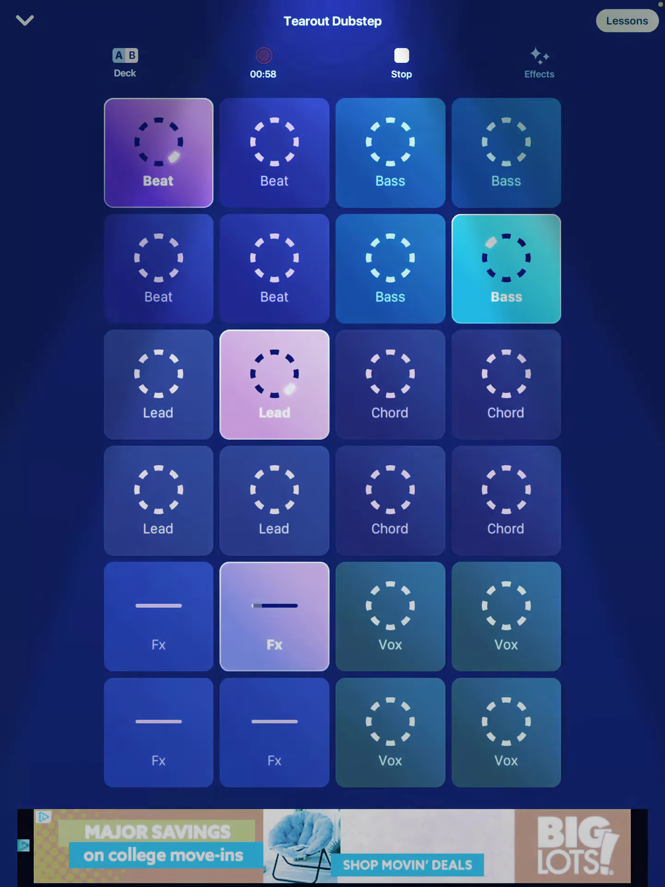
left_click(275, 732)
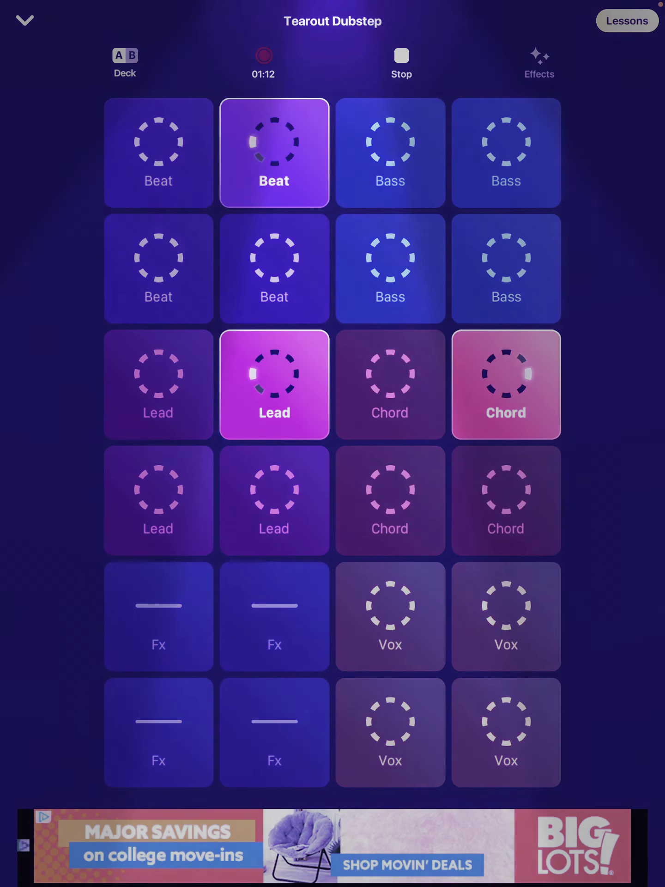
Step: Fire an Fx sweep, toggle row-5 Vox shots, then add the row-2, column-3 Bass loop
left_click(158, 617)
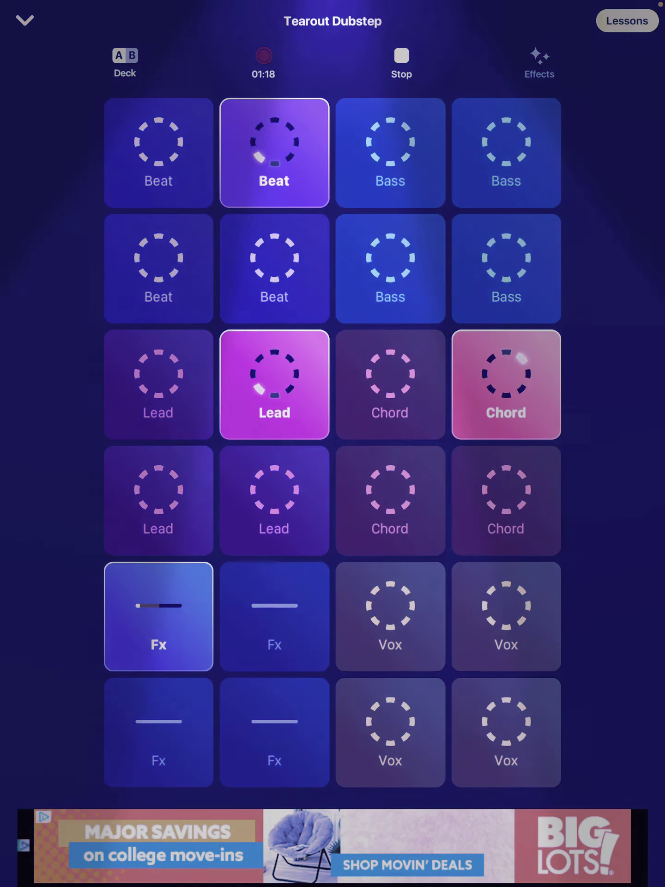
left_click(506, 616)
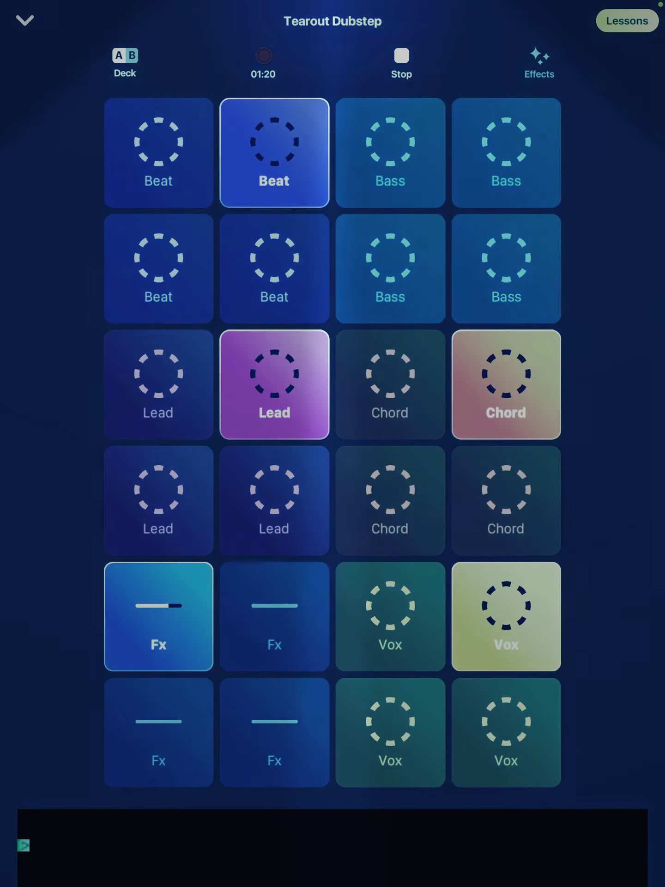
left_click(390, 616)
left_click(390, 615)
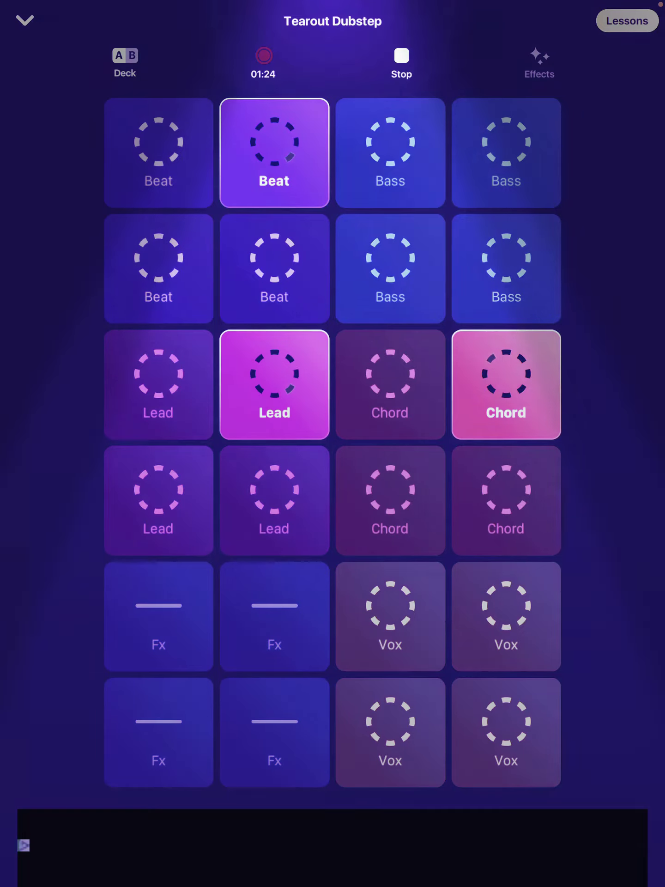
left_click(390, 268)
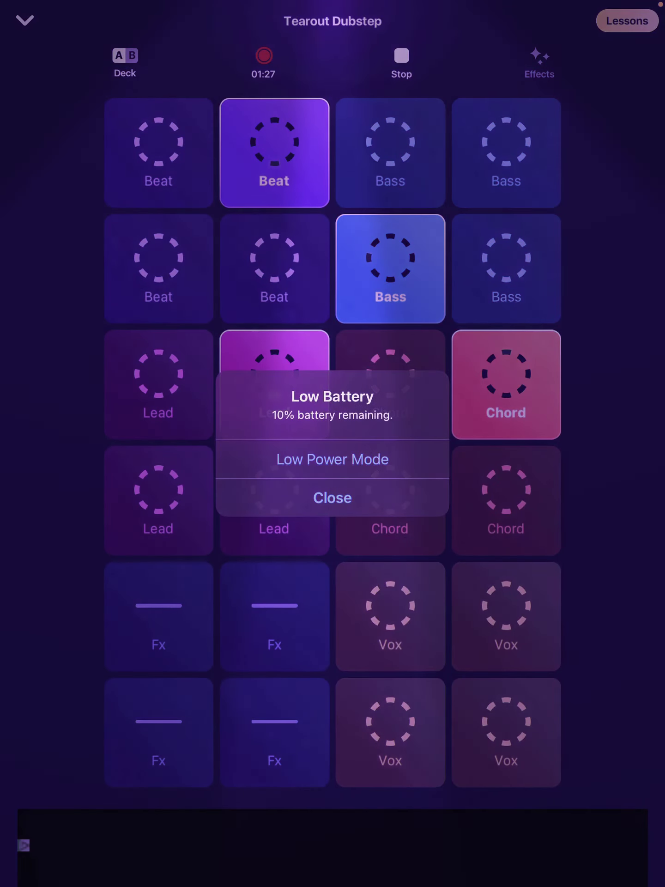
Step: Dismiss the Low Battery alert with Close
left_click(333, 497)
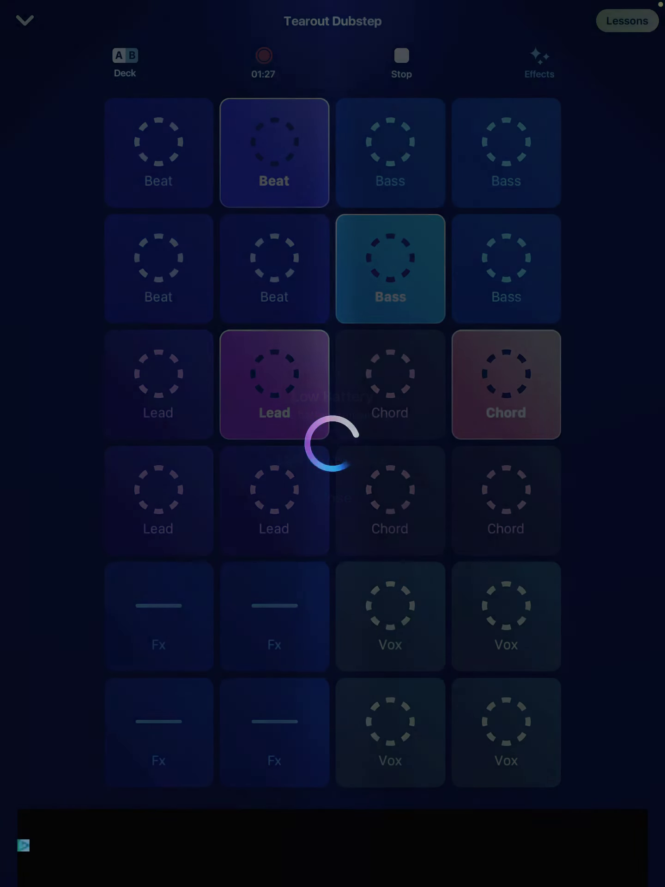